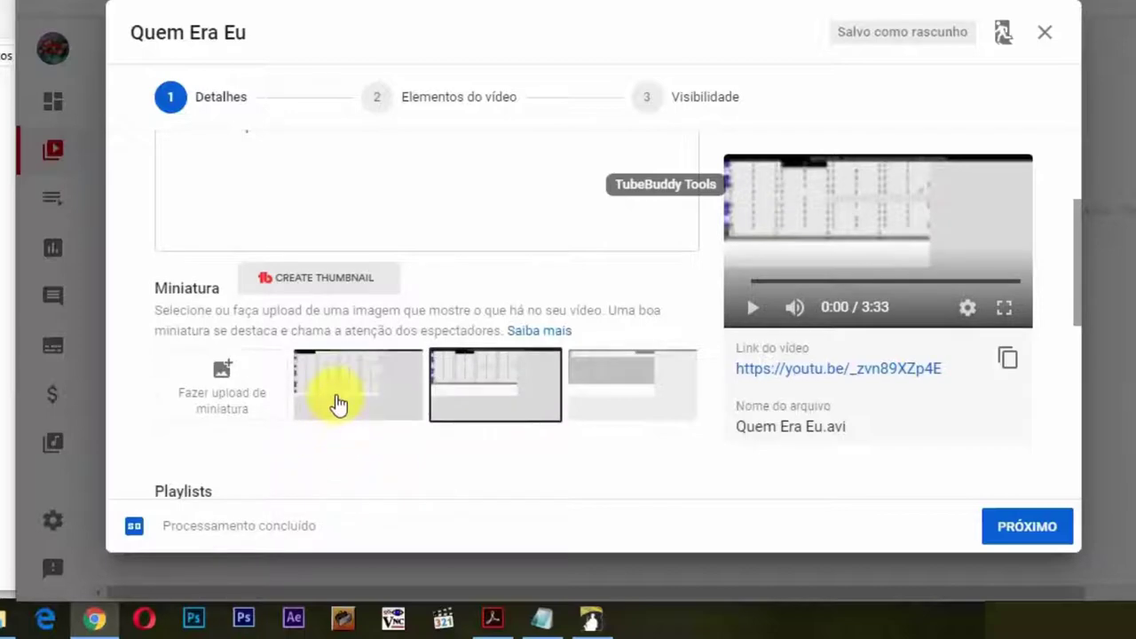
# Choose the first suggested thumbnail for the Quem Era Eu video and publish it with public visibility.
pyautogui.click(338, 404)
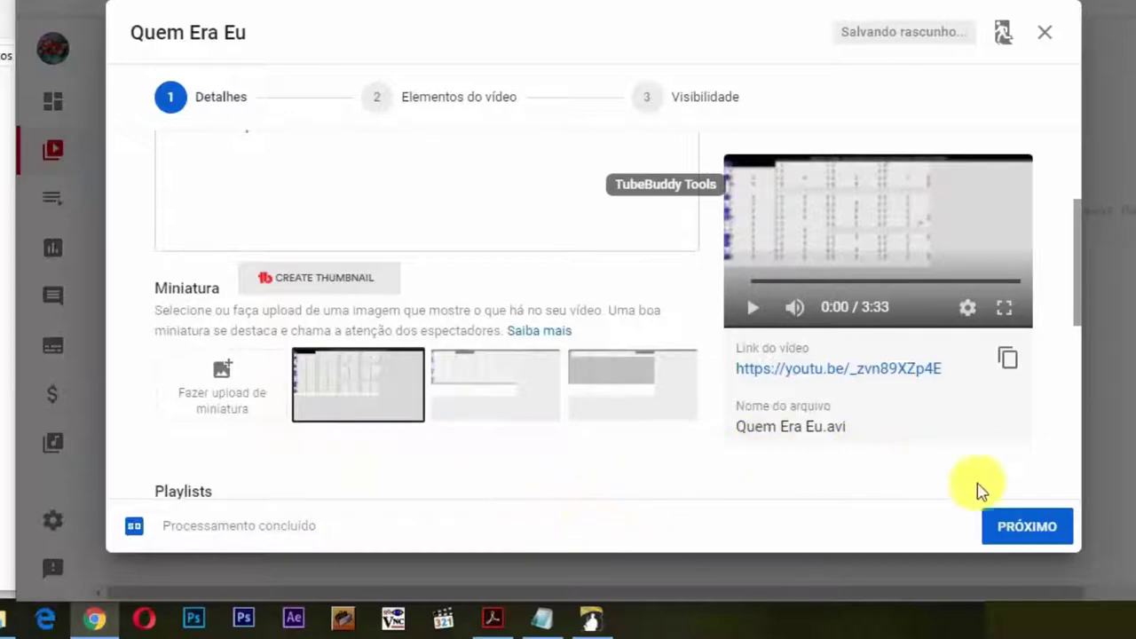
pyautogui.click(1027, 531)
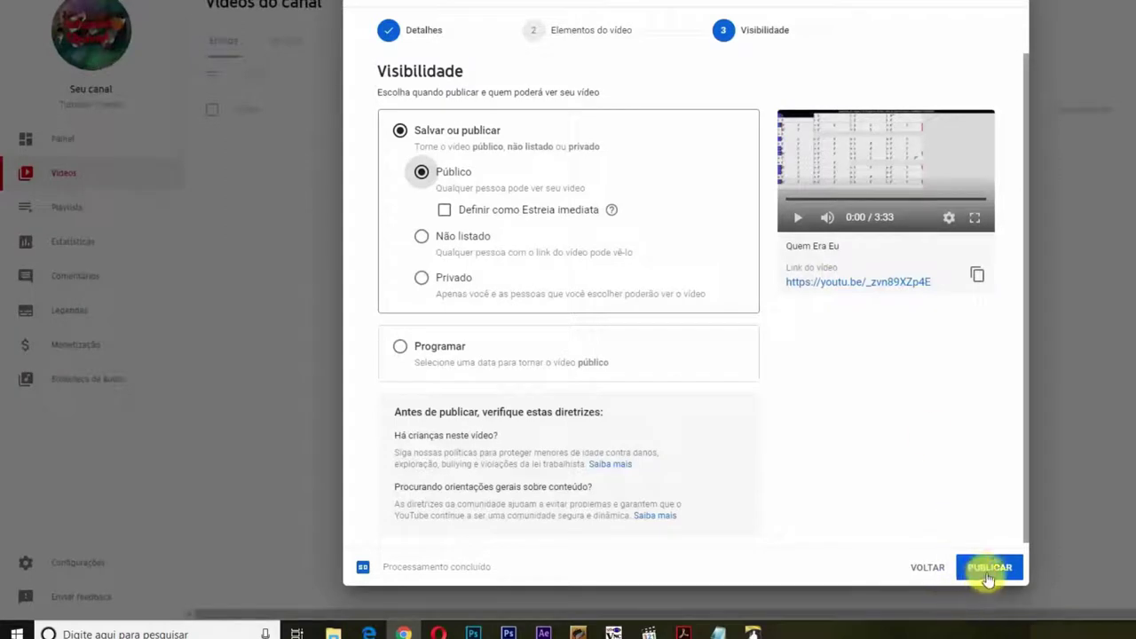
pyautogui.click(989, 570)
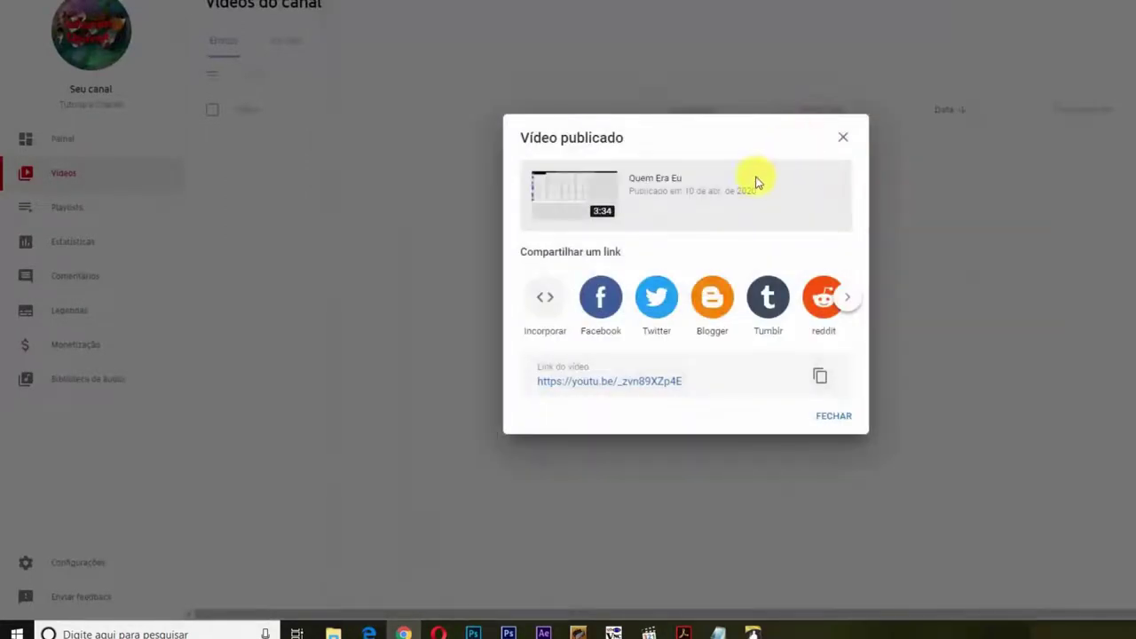
# Open the published video from its link, watch part of it to check the image quality, and pause playback.
pyautogui.click(600, 382)
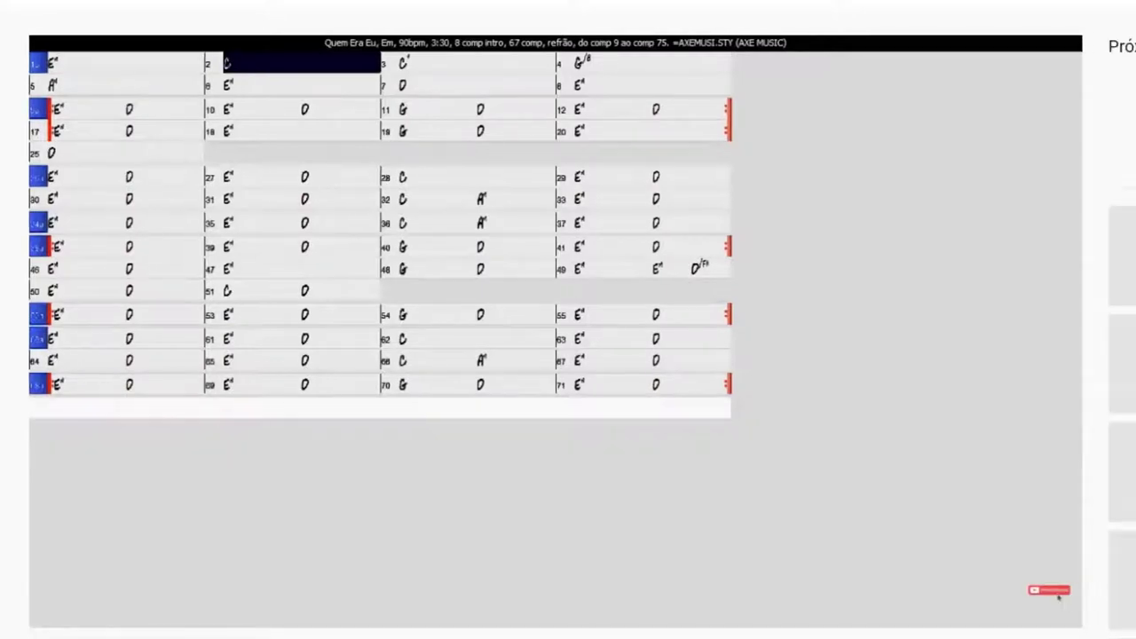
pyautogui.moveTo(221, 474)
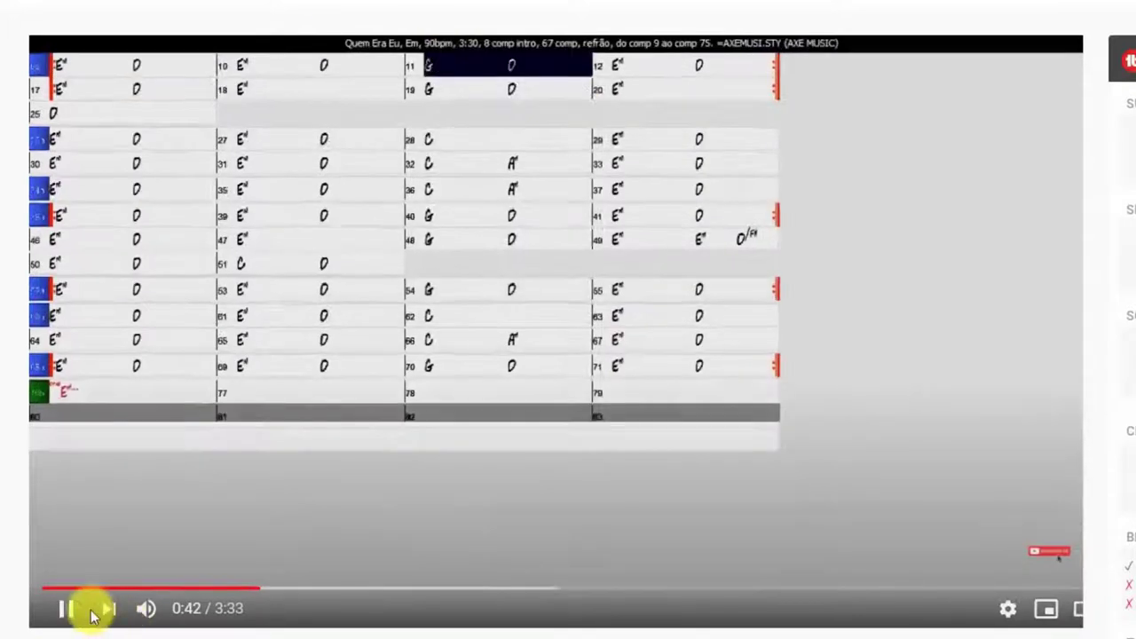
pyautogui.click(71, 611)
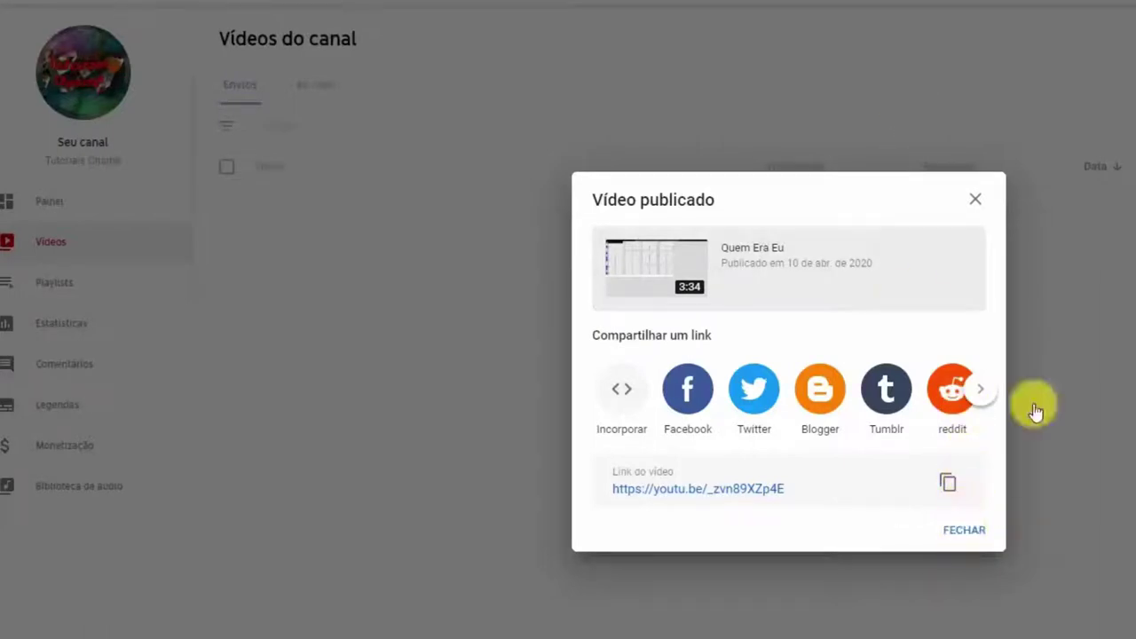
# Dismiss the published-video notice and the folder window to return to the notation video dialog in Band-in-a-Box.
pyautogui.press('Escape')
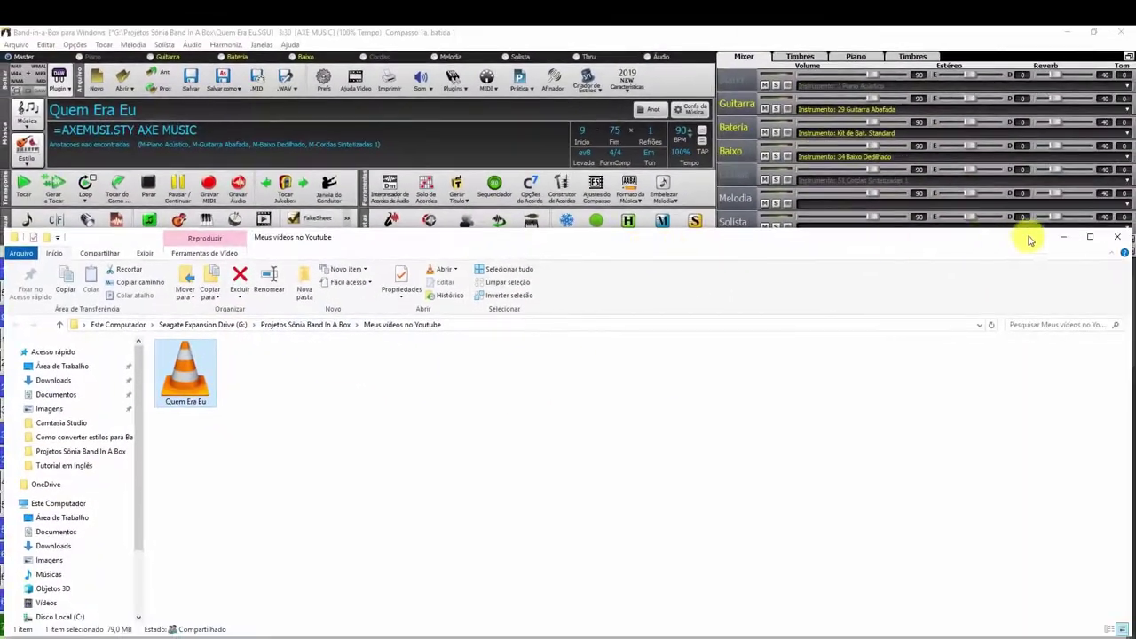
pyautogui.click(1090, 237)
pyautogui.click(1132, 35)
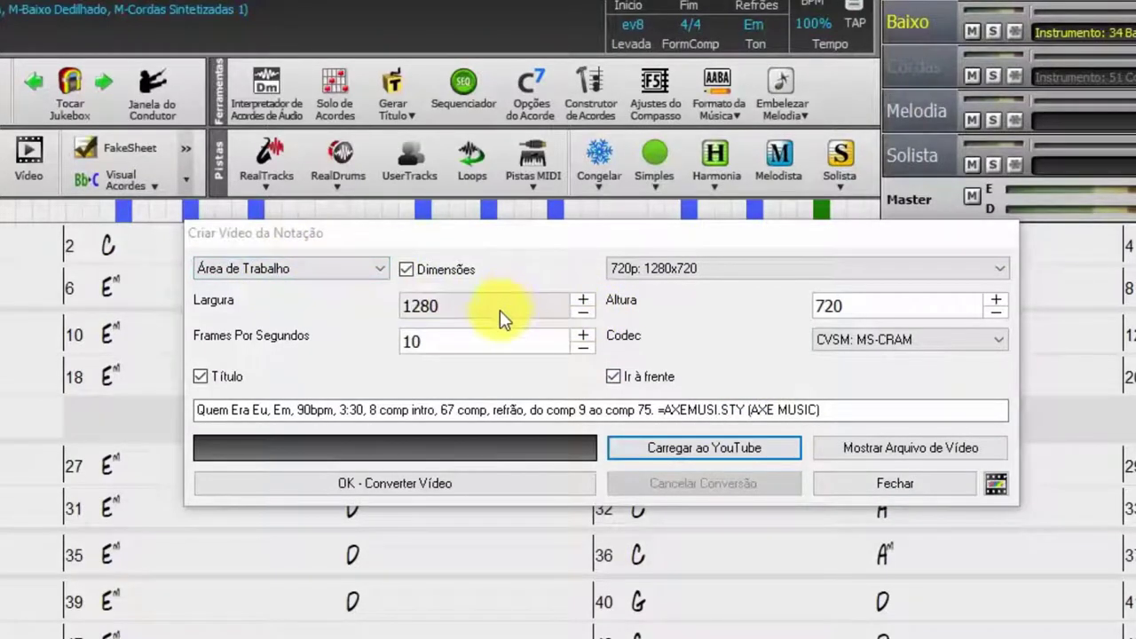
# Set the notation video's width to 1920 and its height to 1080.
pyautogui.click(450, 309)
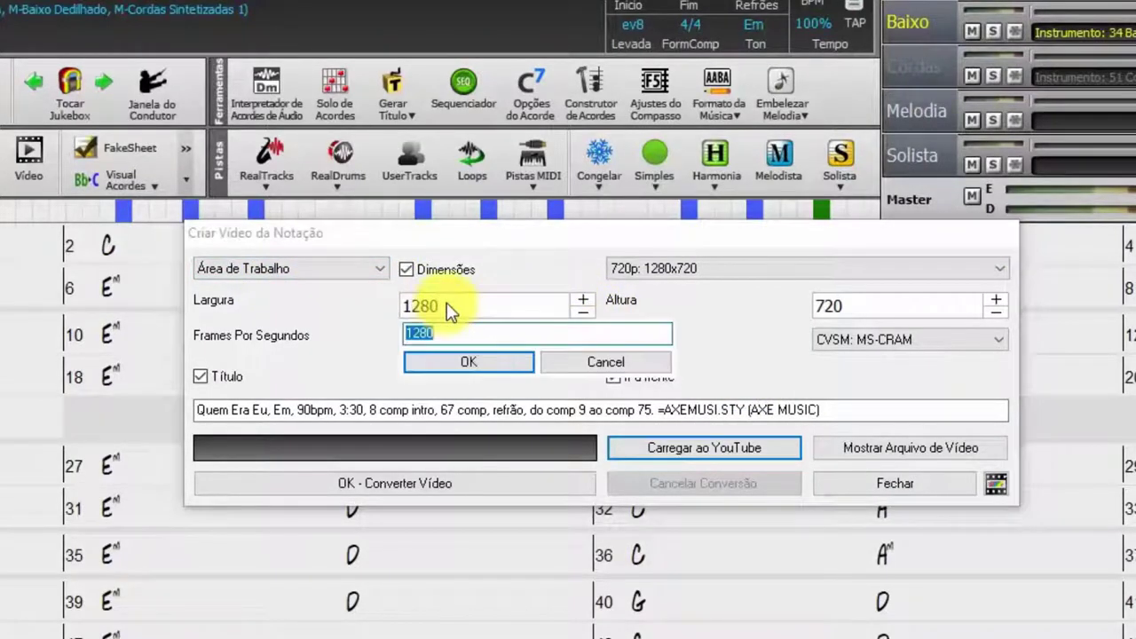
pyautogui.write('1920')
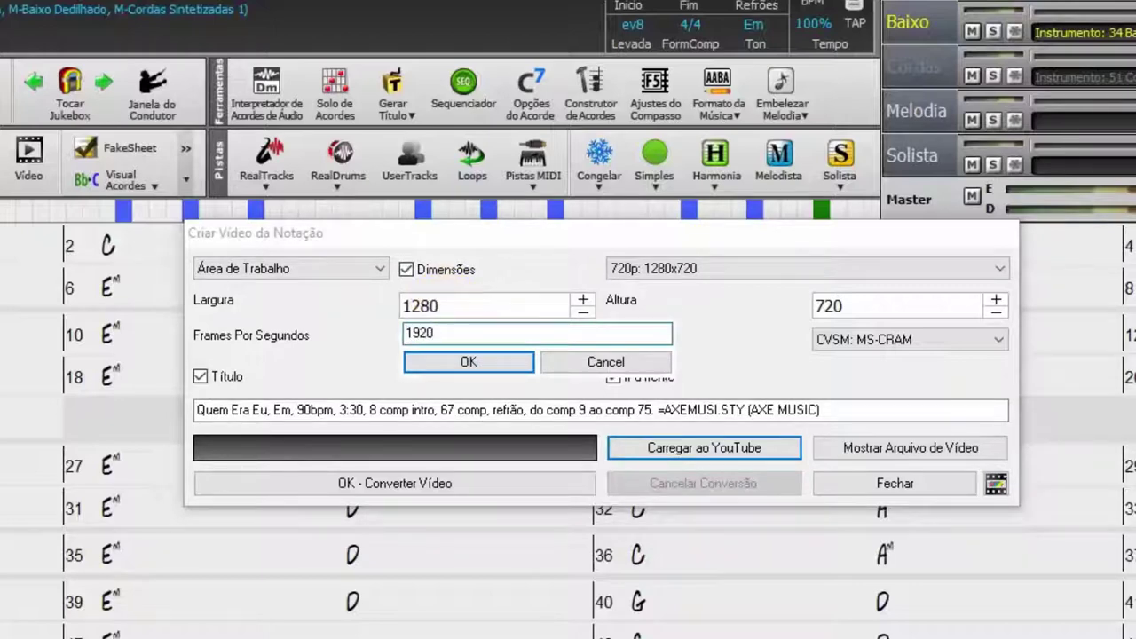
pyautogui.click(444, 362)
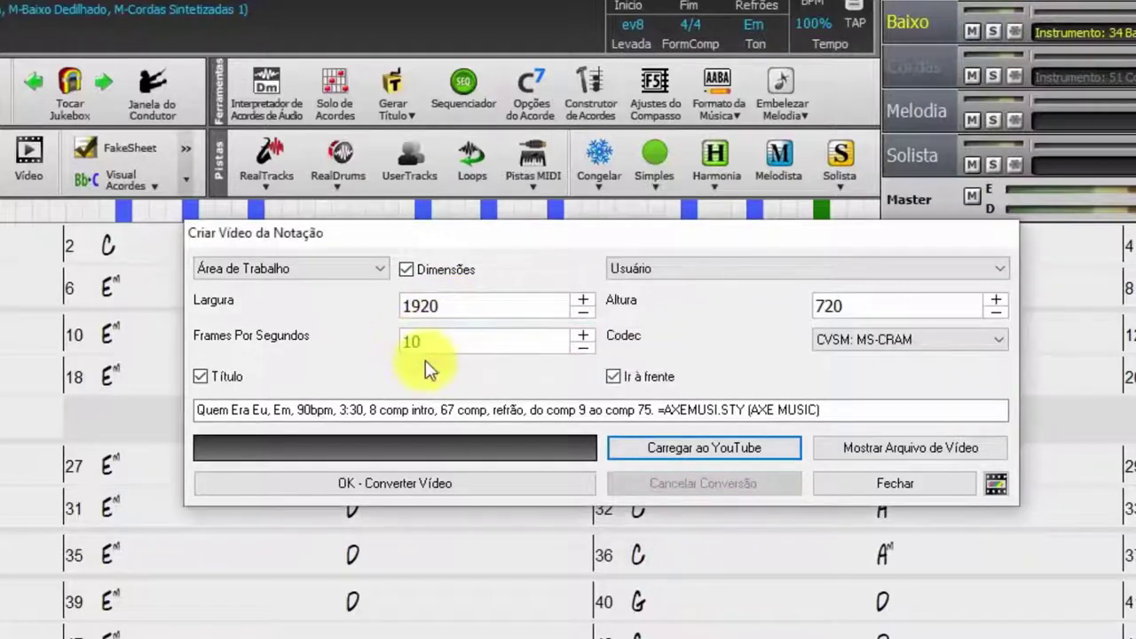
pyautogui.click(859, 306)
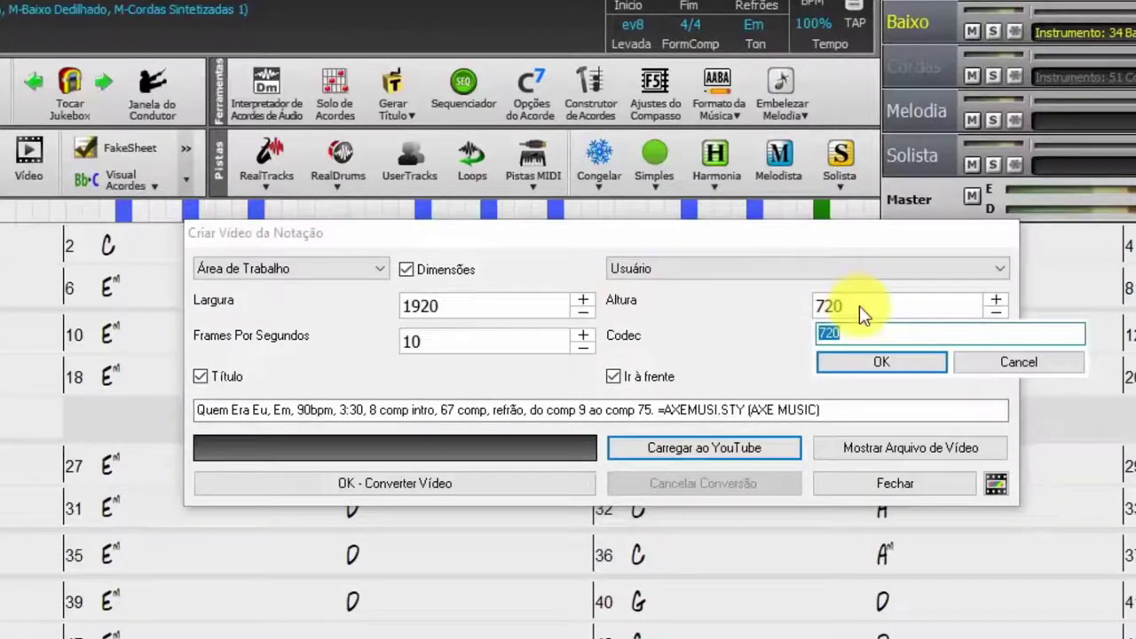
pyautogui.write('1080')
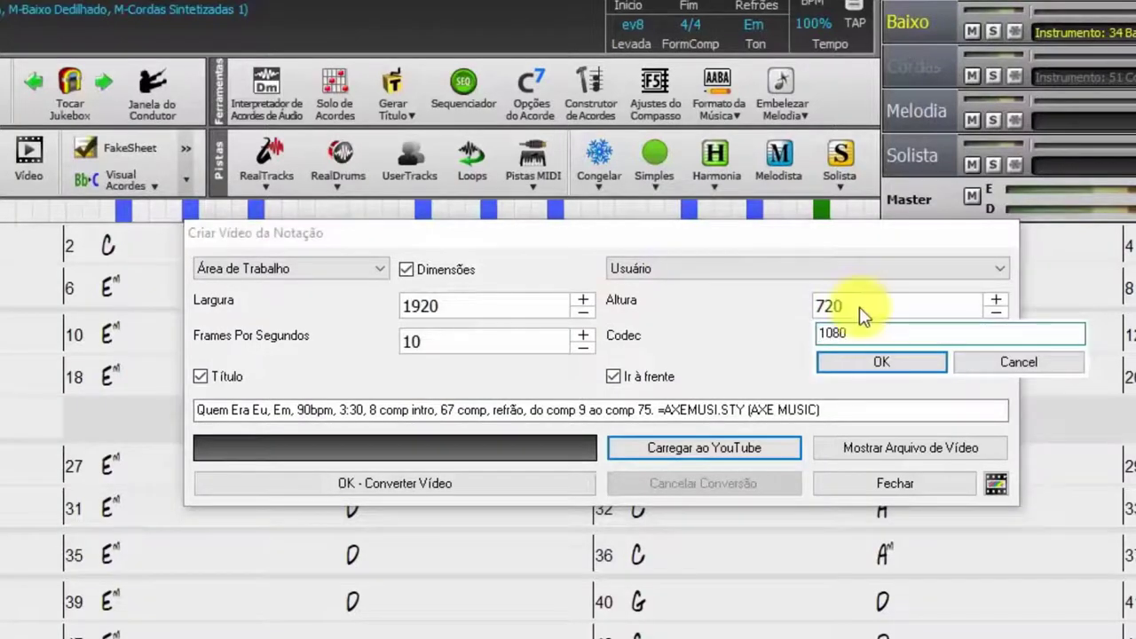
pyautogui.click(888, 362)
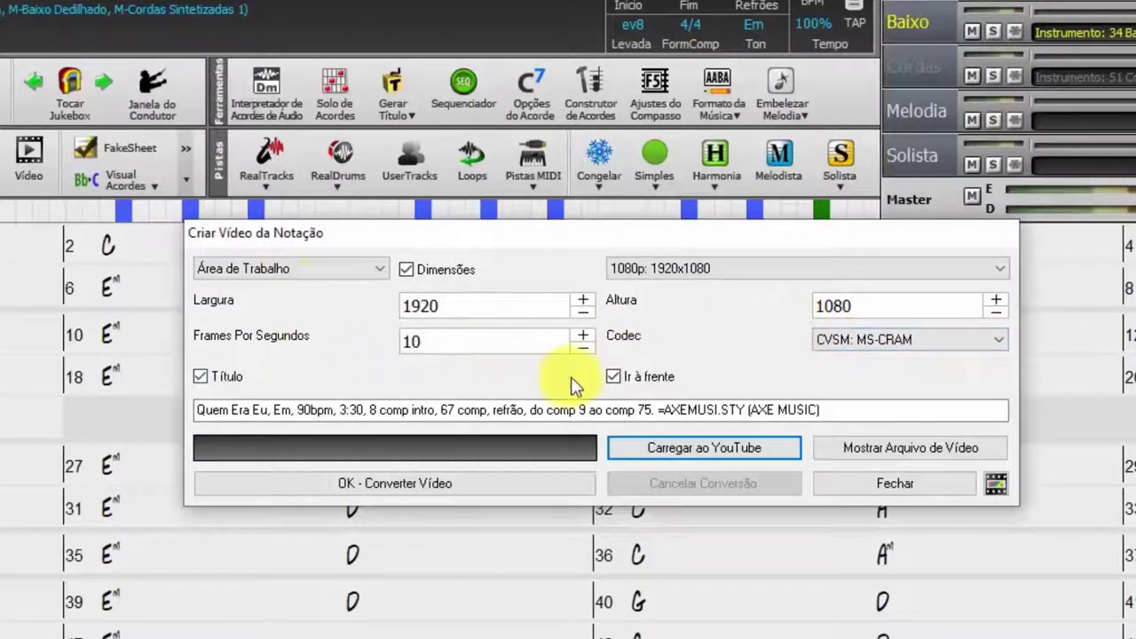
# Start the video conversion and delete the old Quem Era Eu file from the Meus vídeos no Youtube folder.
pyautogui.click(329, 489)
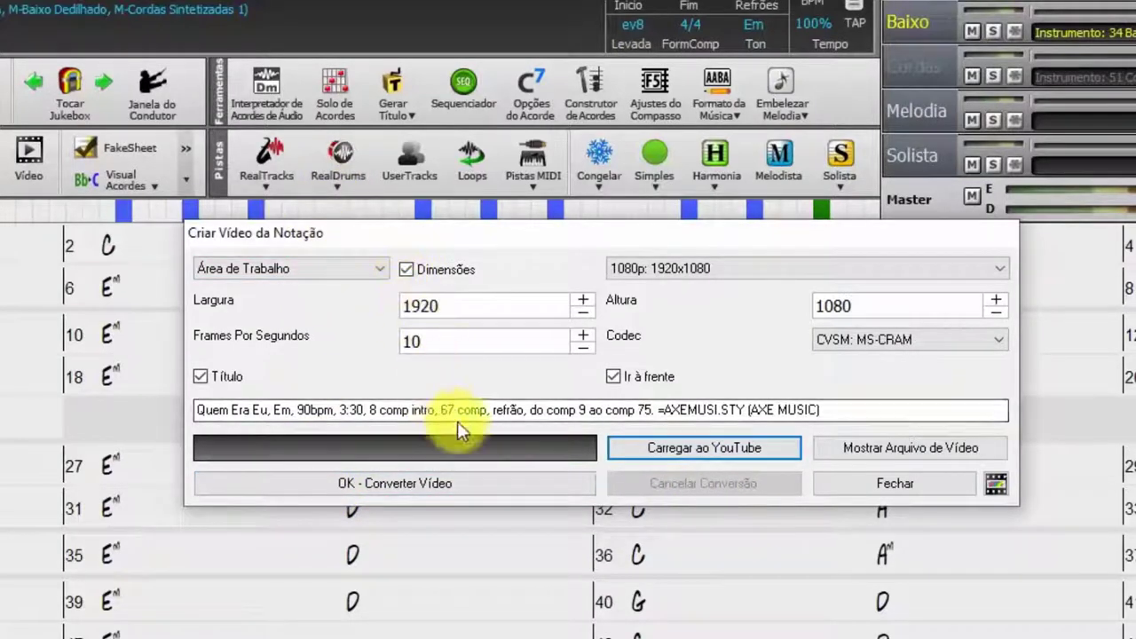
pyautogui.click(408, 485)
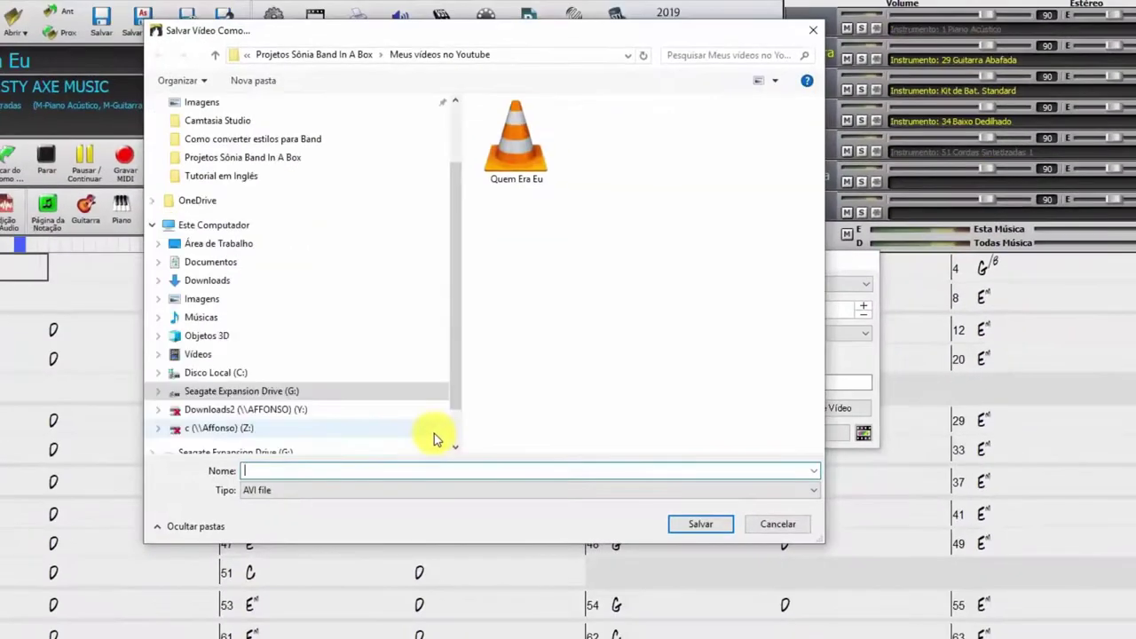
pyautogui.click(517, 151)
pyautogui.press('Delete')
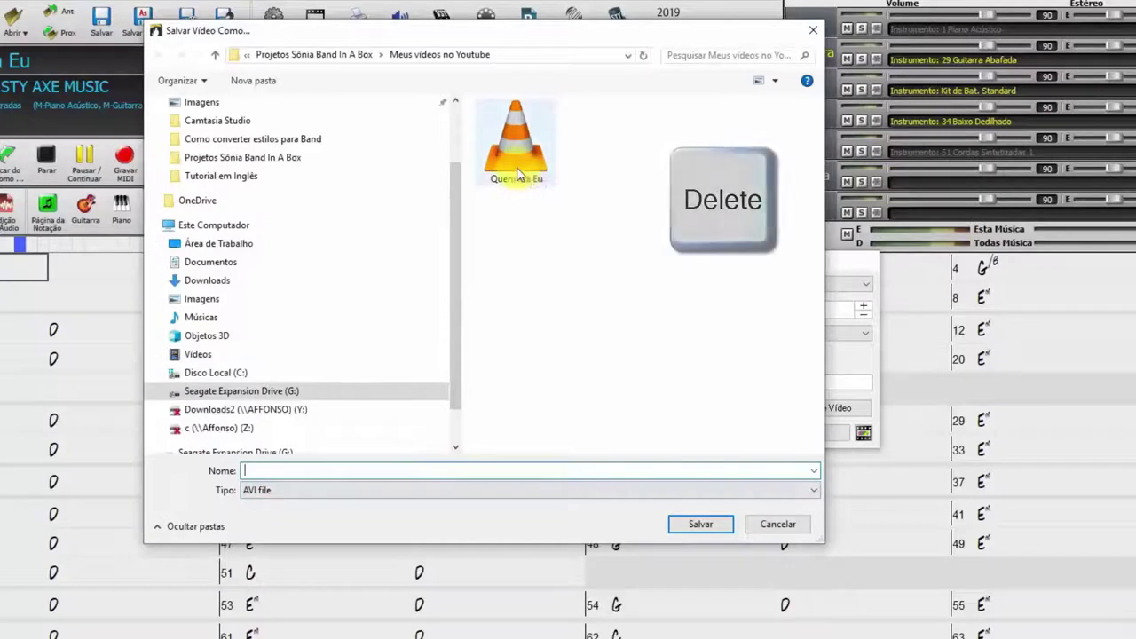
pyautogui.click(518, 174)
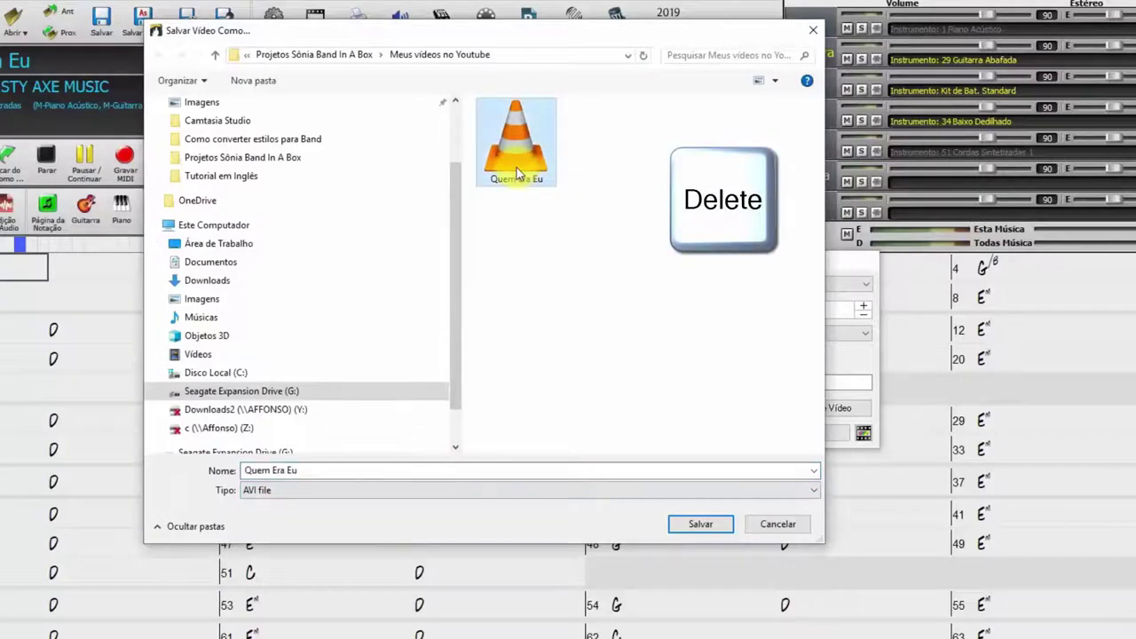
pyautogui.press('Delete')
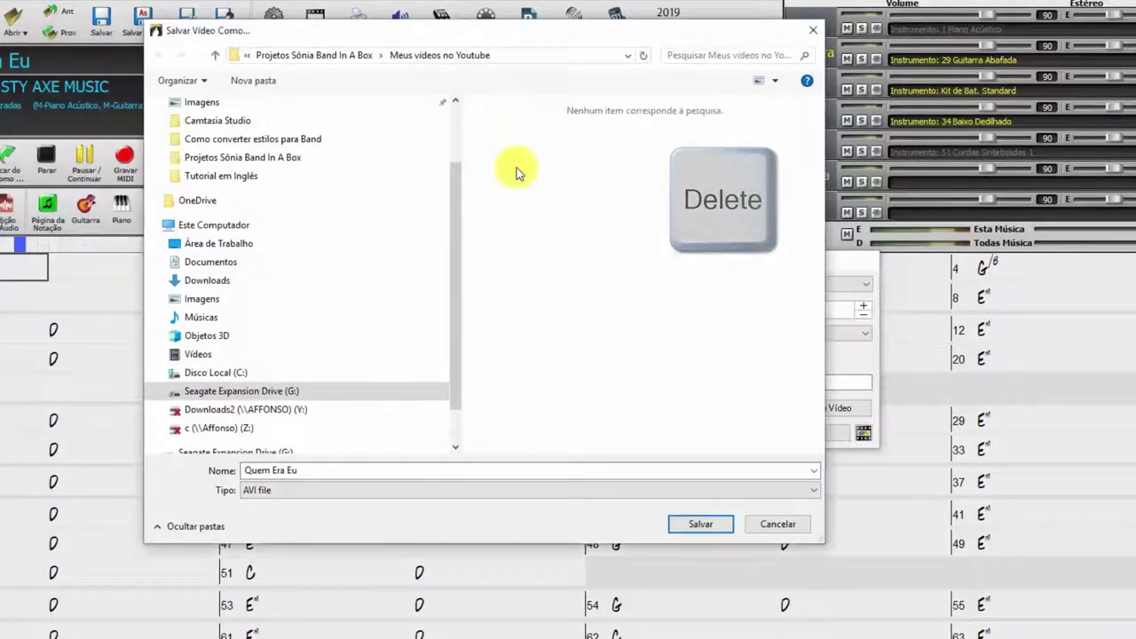
# Save the converted video as Quem Era Eu in AVI format in the Meus vídeos no Youtube folder.
pyautogui.click(703, 524)
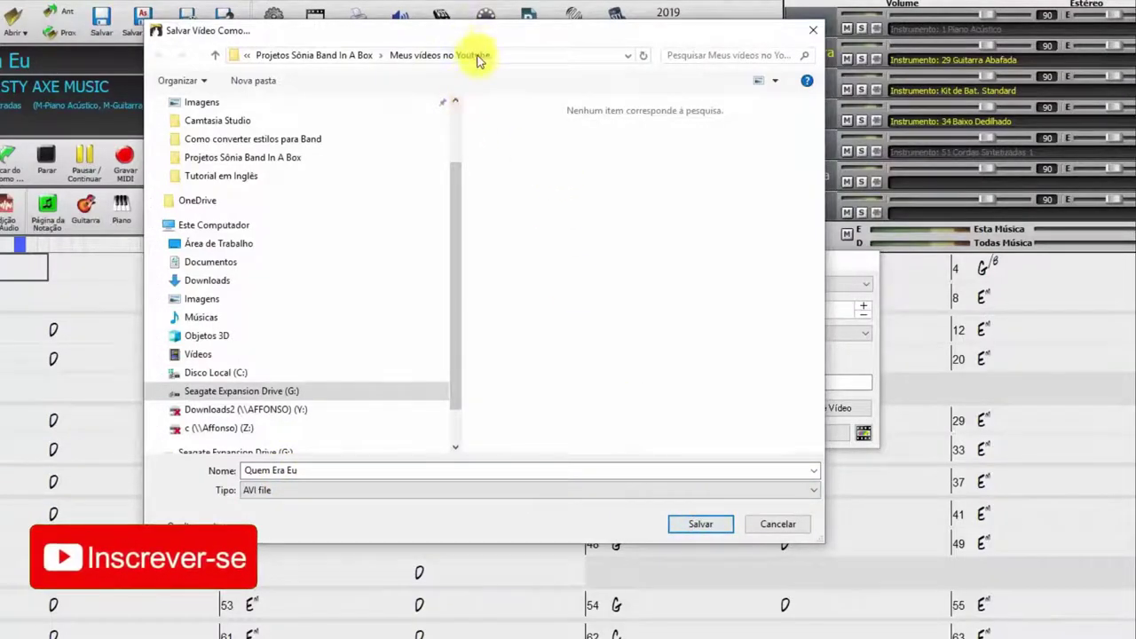
pyautogui.click(703, 514)
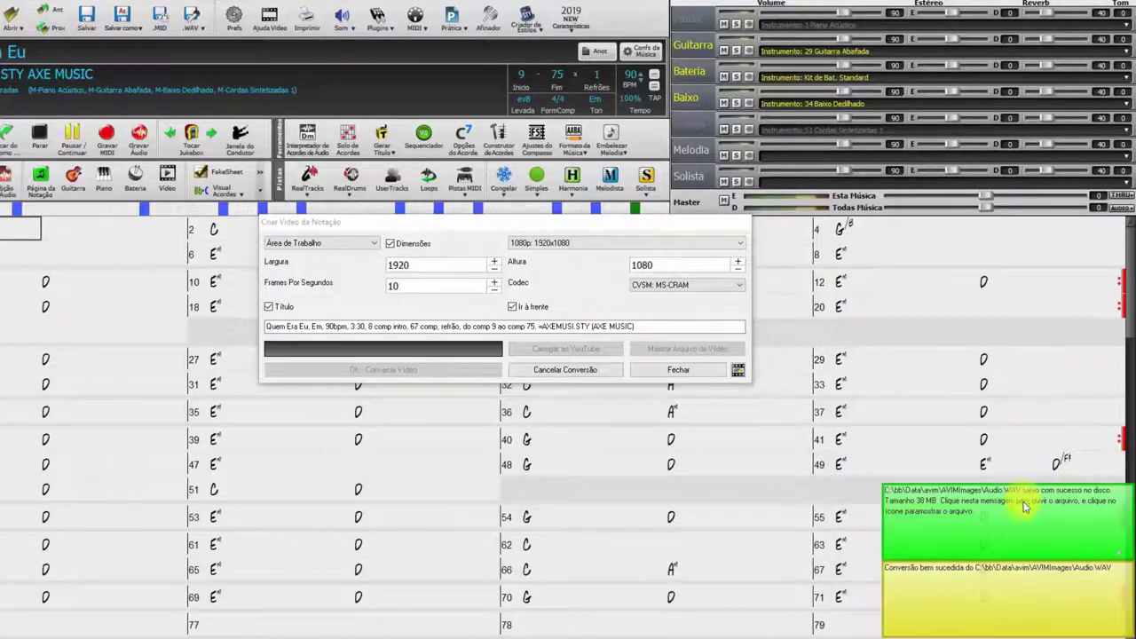
pyautogui.click(938, 542)
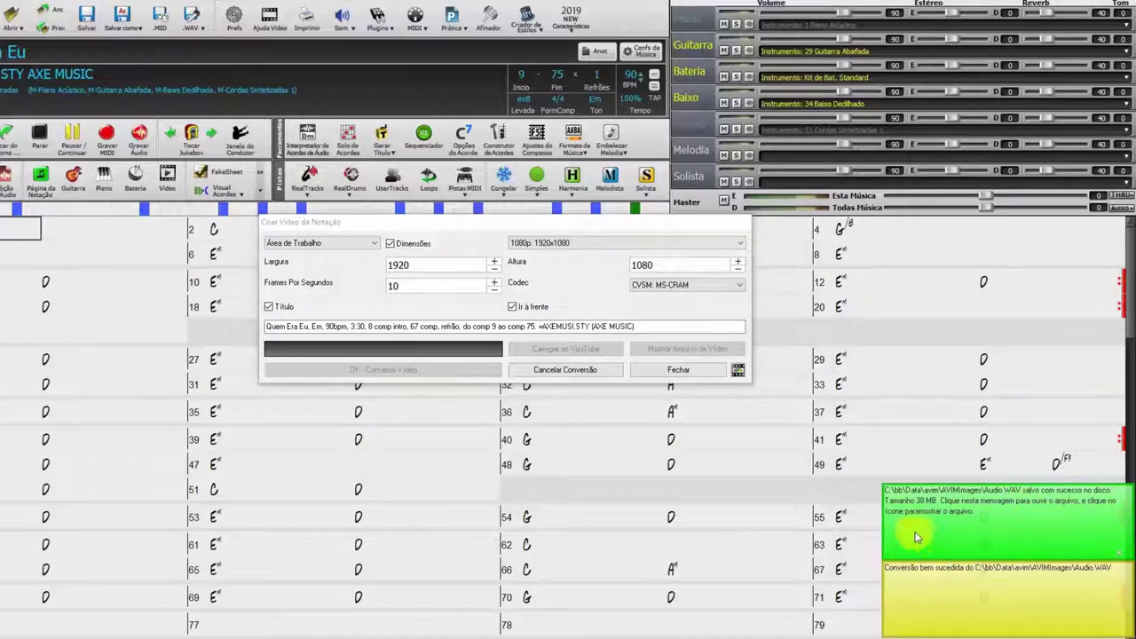
pyautogui.click(444, 327)
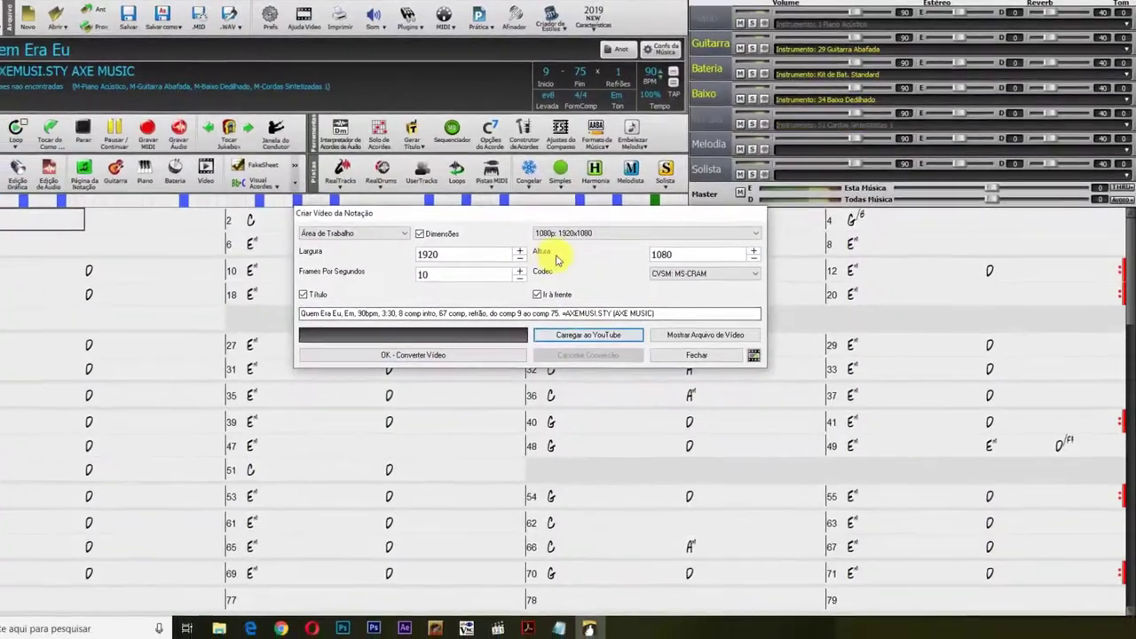
# Start the YouTube upload for the converted video and add the Quem Era Eu file from its folder to the upload page in Chrome.
pyautogui.click(578, 342)
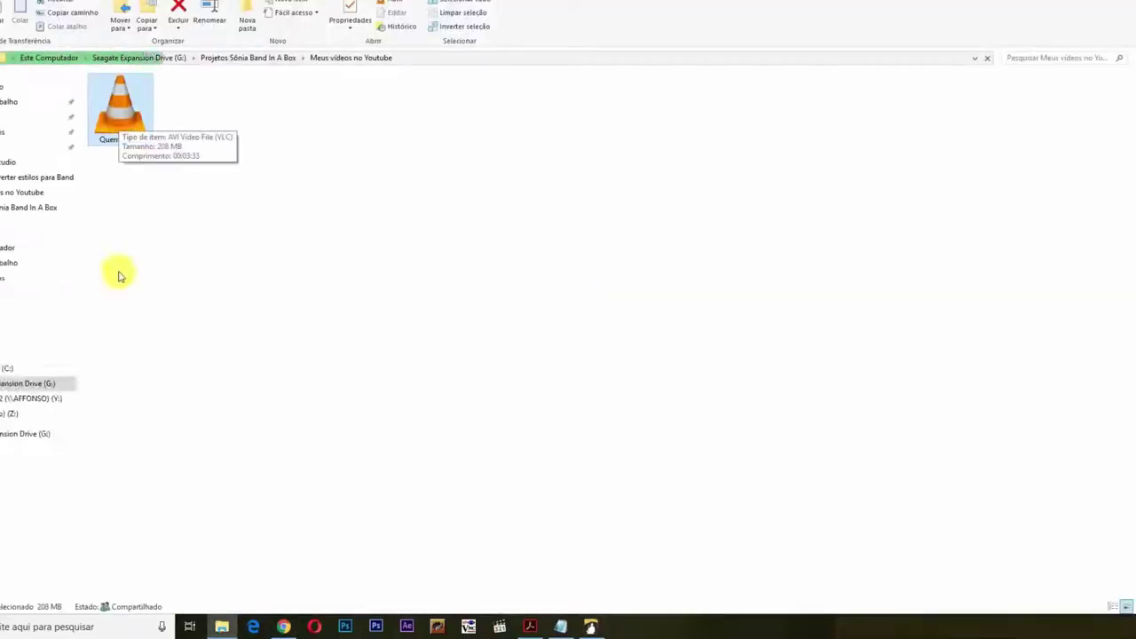
pyautogui.click(283, 625)
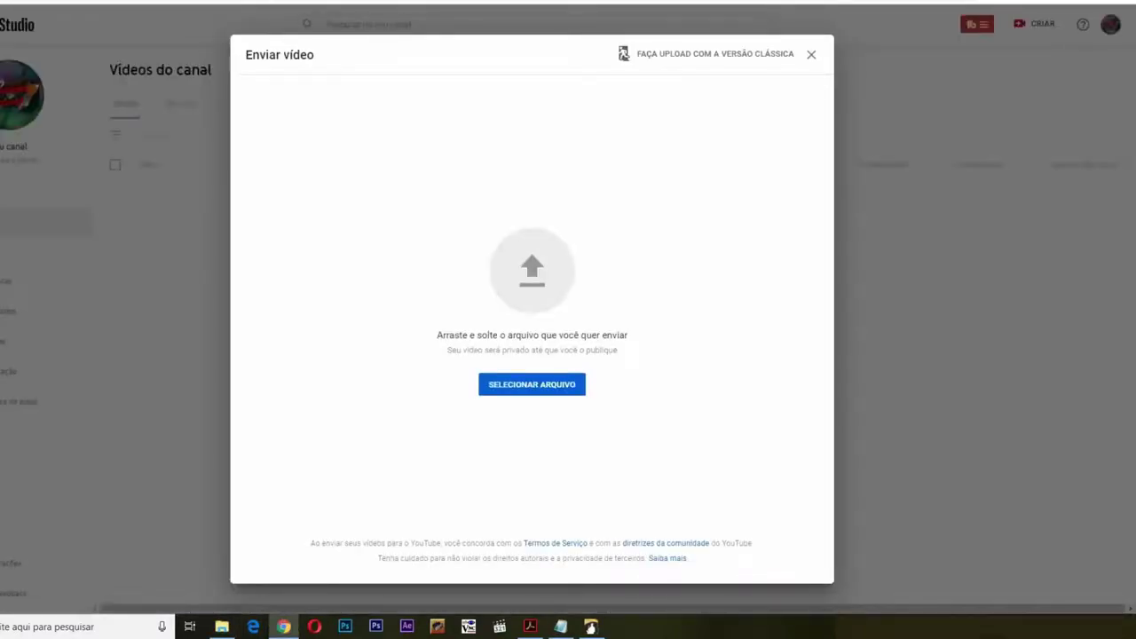
pyautogui.press('super+Down')
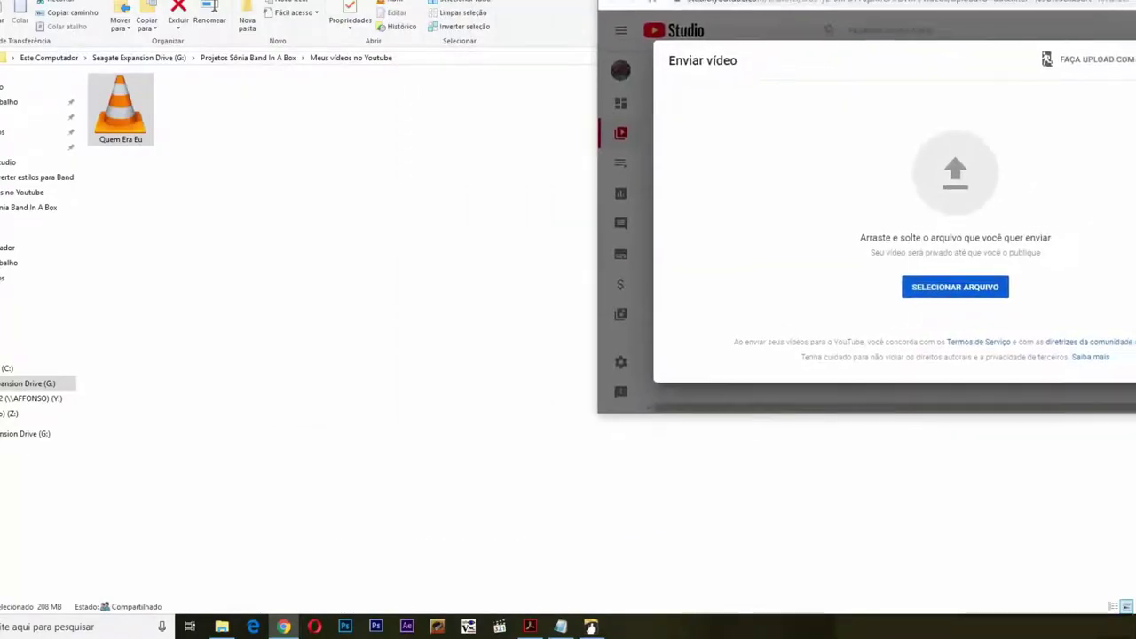
pyautogui.click(116, 111)
pyautogui.moveTo(116, 111); pyautogui.dragTo(1005, 195)
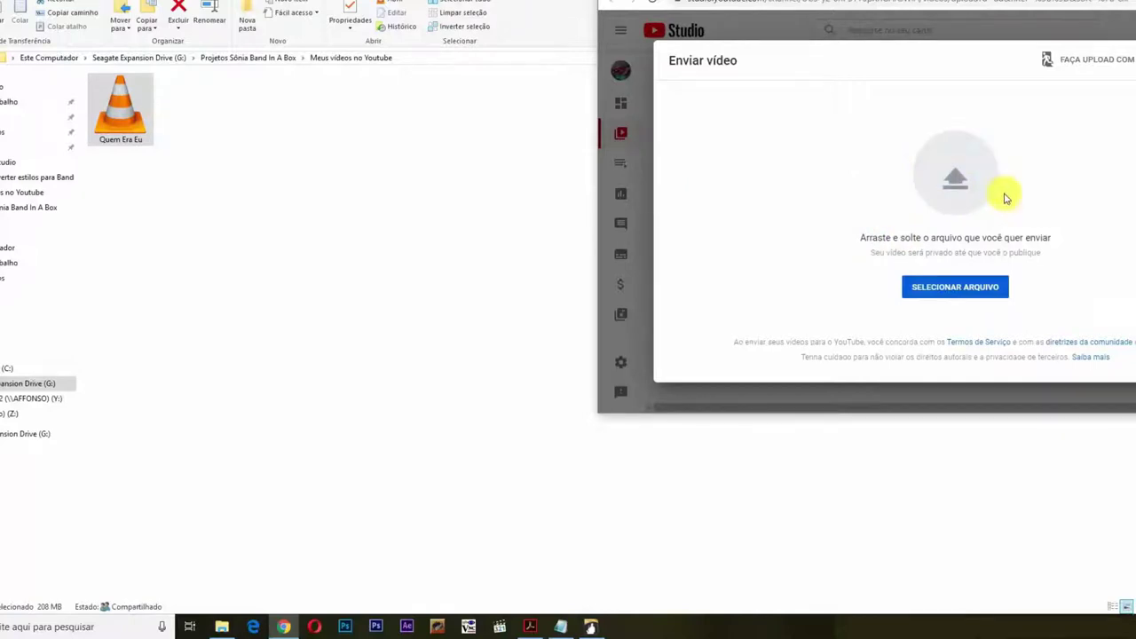
pyautogui.moveTo(976, 7); pyautogui.dragTo(532, 0)
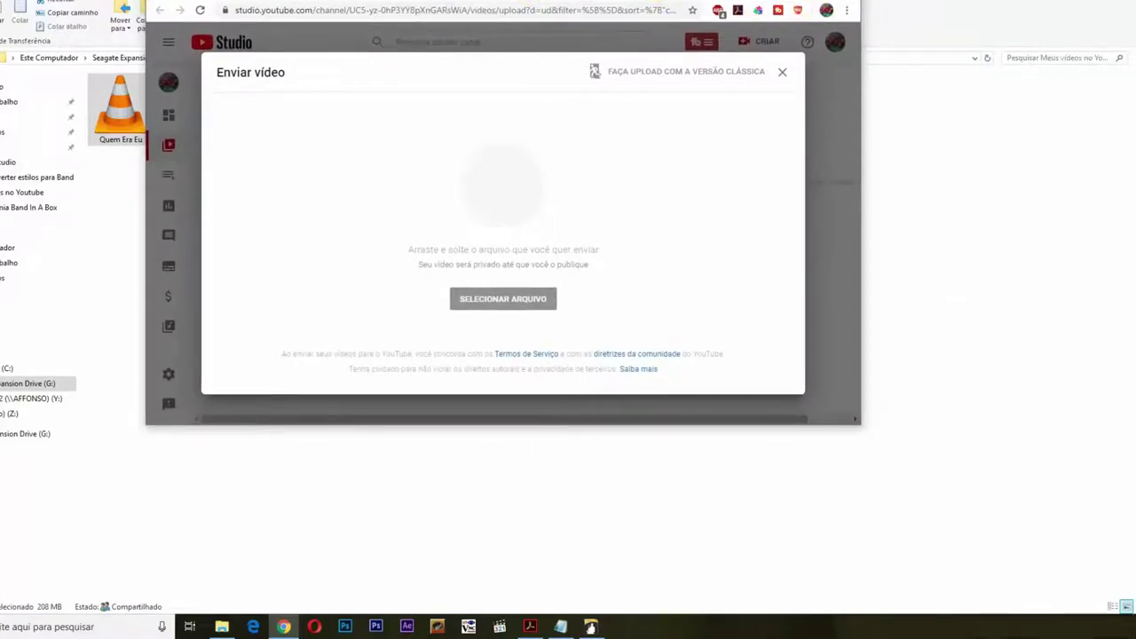
pyautogui.moveTo(533, 1); pyautogui.dragTo(319, 0)
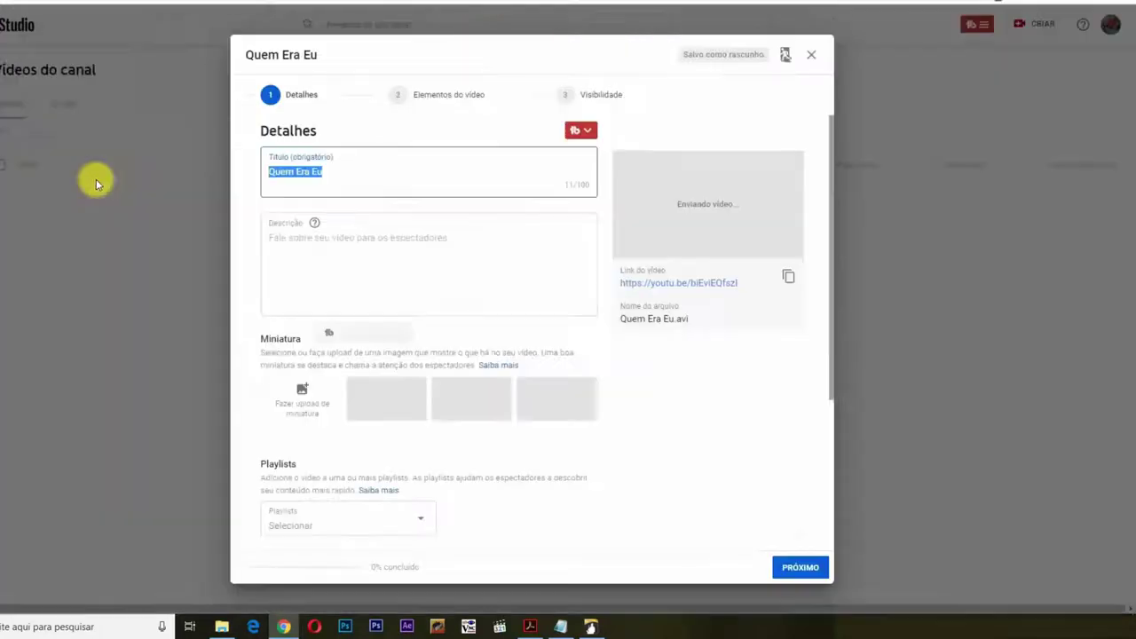
# Title the video "Quem Era Eu - Band in a Box" and enter the description "Demonstração musical.".
pyautogui.click(363, 171)
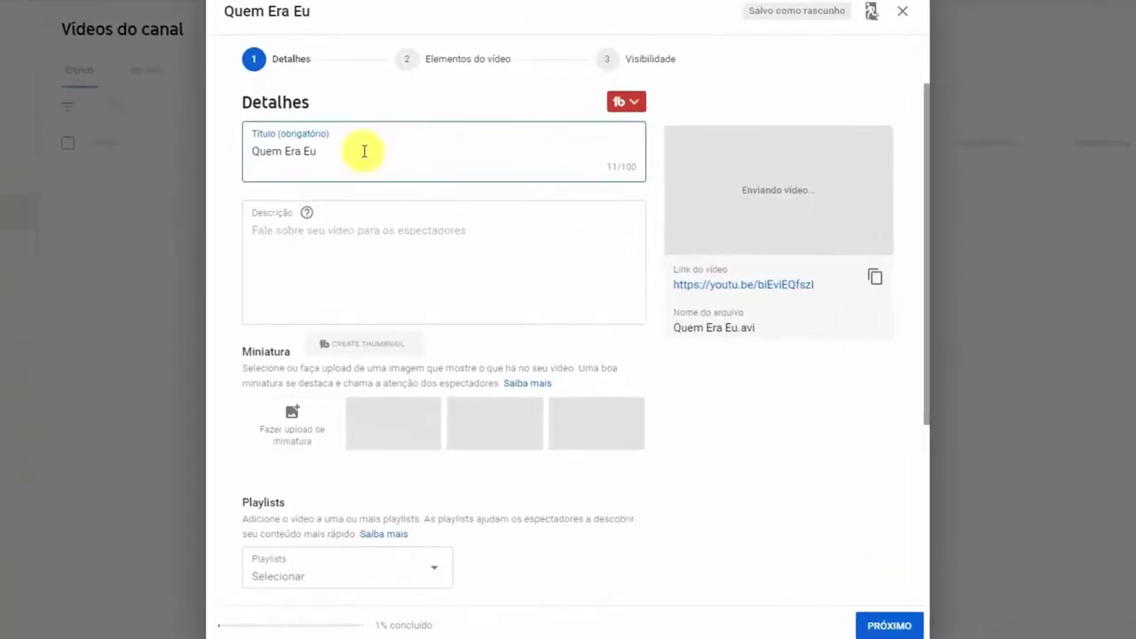
pyautogui.write('- Band')
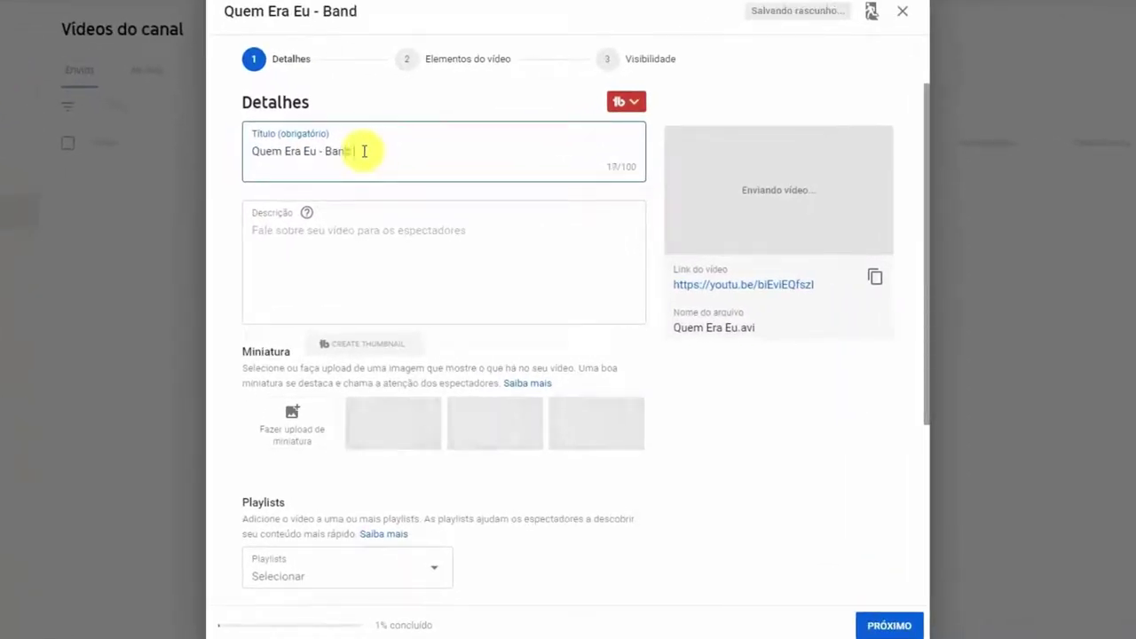
pyautogui.write(' in a Box')
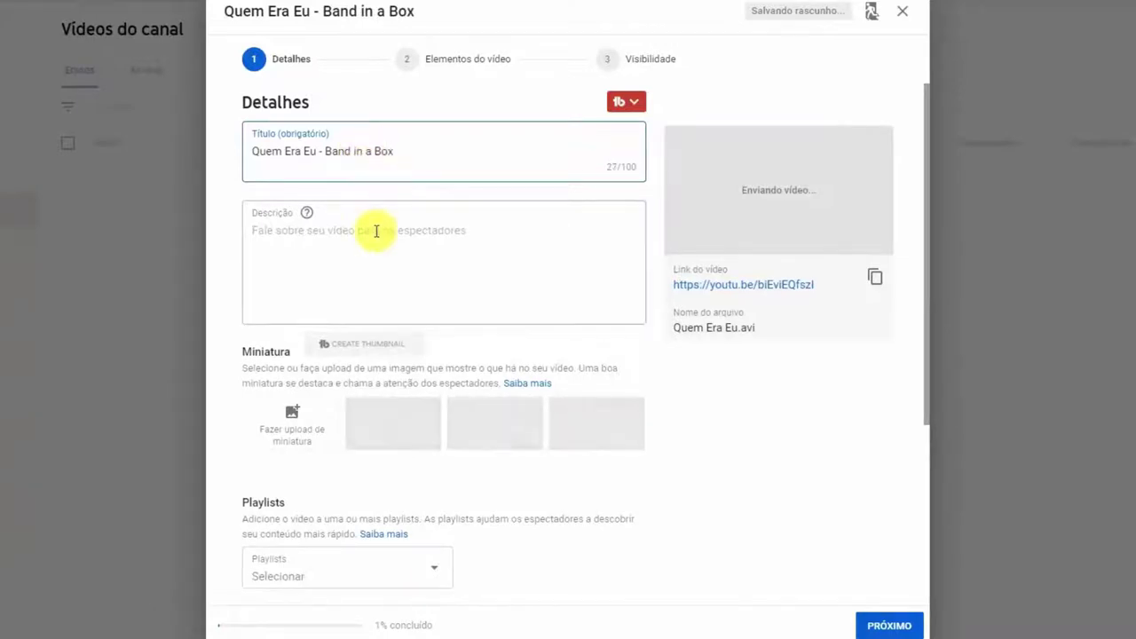
pyautogui.click(376, 230)
pyautogui.write('Demonstração musical')
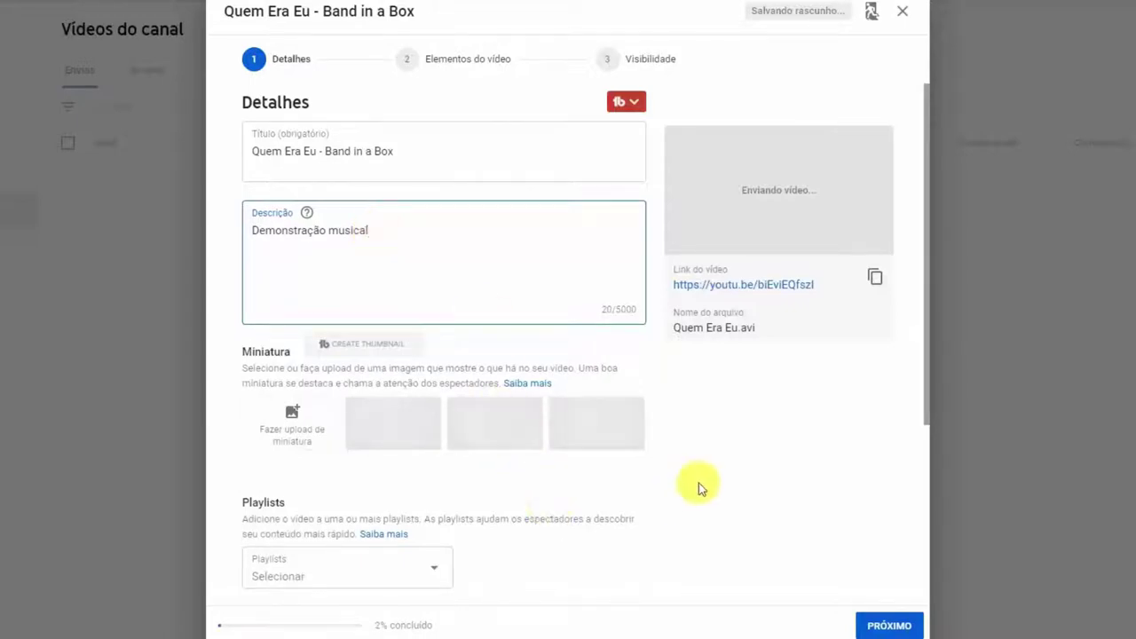
pyautogui.click(619, 570)
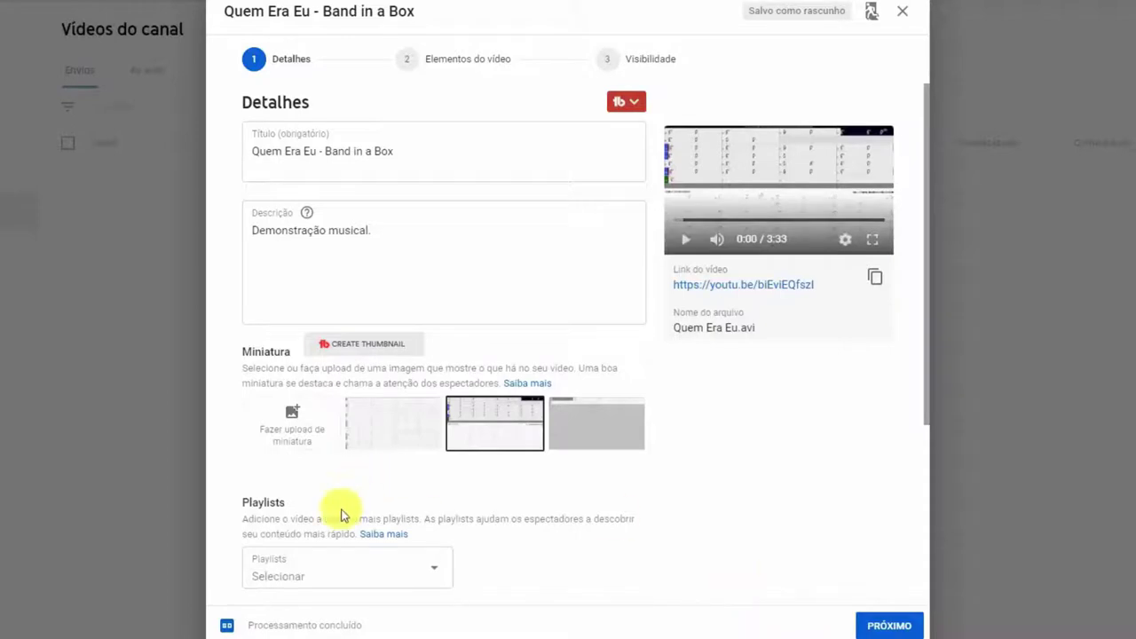
# Choose the first suggested image as the thumbnail for Quem Era Eu - Band in a Box.
pyautogui.click(384, 449)
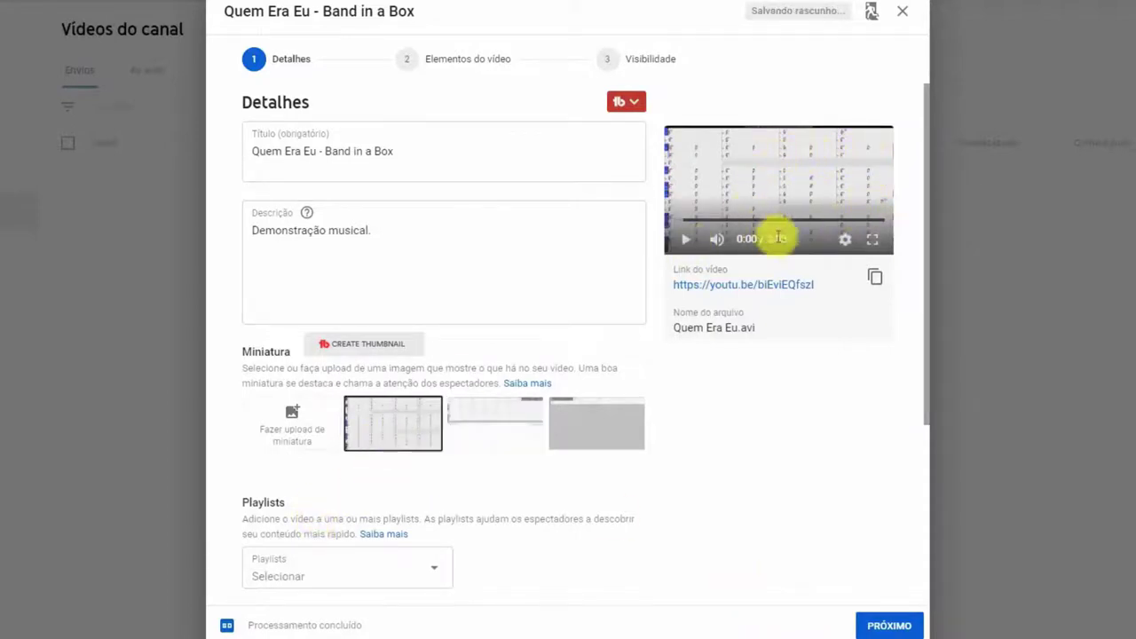
# Continue past the video details, preview the uploaded Quem Era Eu video, and publish it with Público visibility.
pyautogui.click(891, 626)
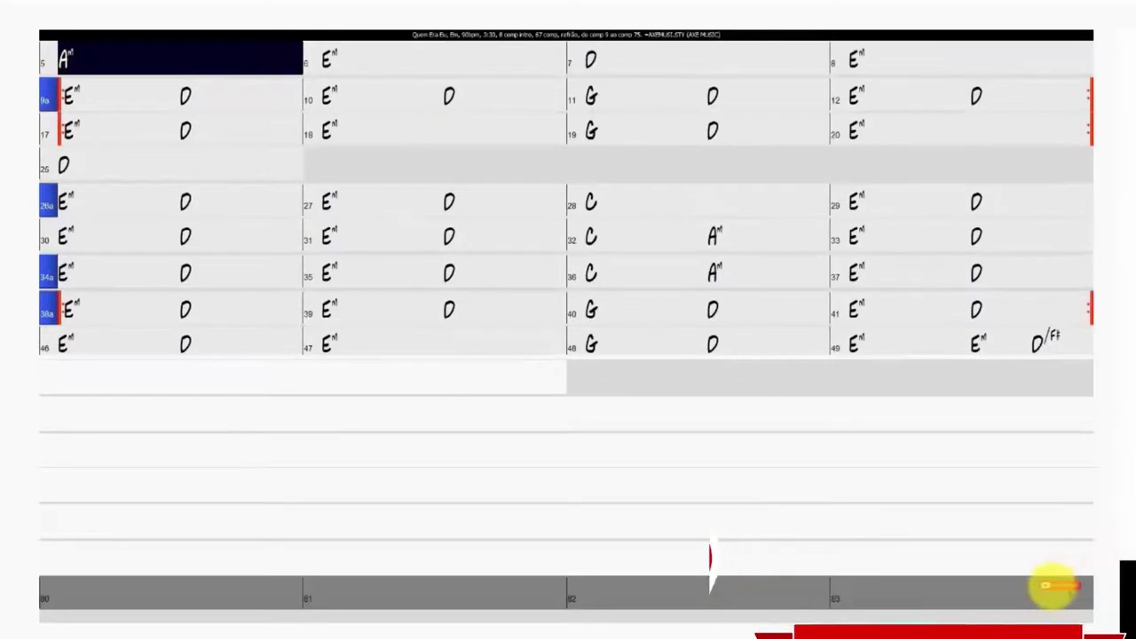
pyautogui.moveTo(1034, 608)
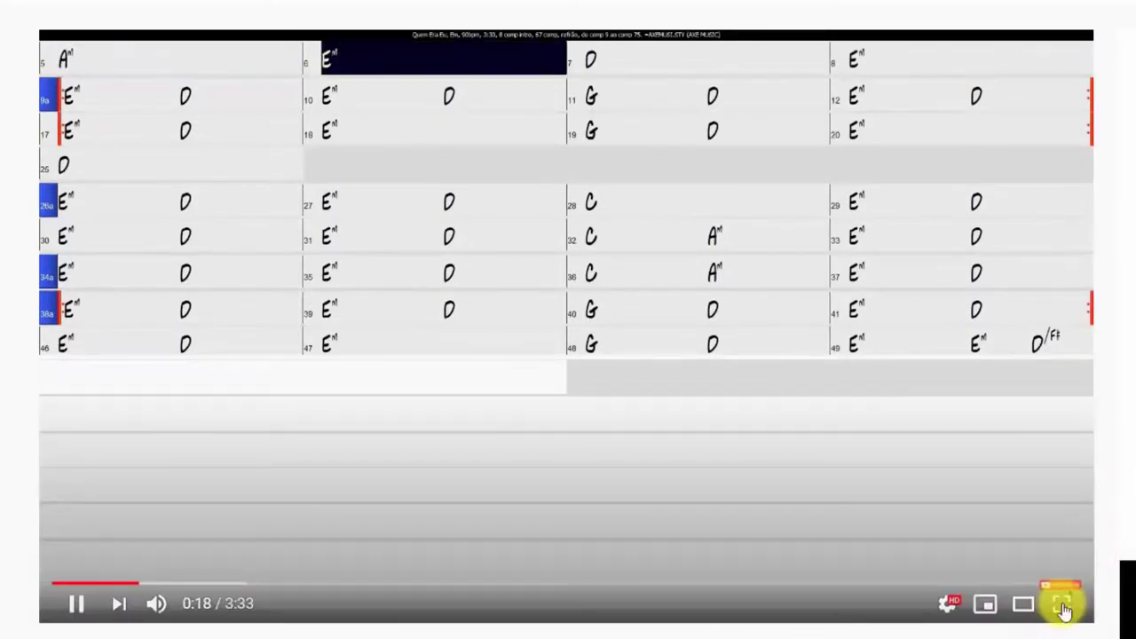
pyautogui.scroll(-1, 1065, 609)
pyautogui.press('space')
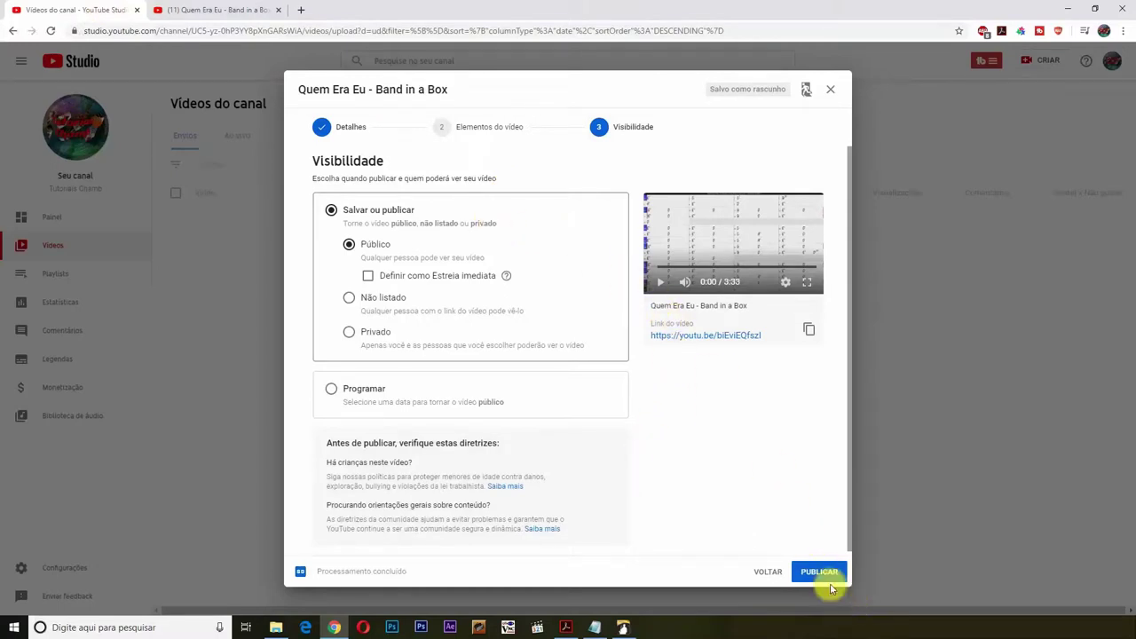
pyautogui.click(822, 573)
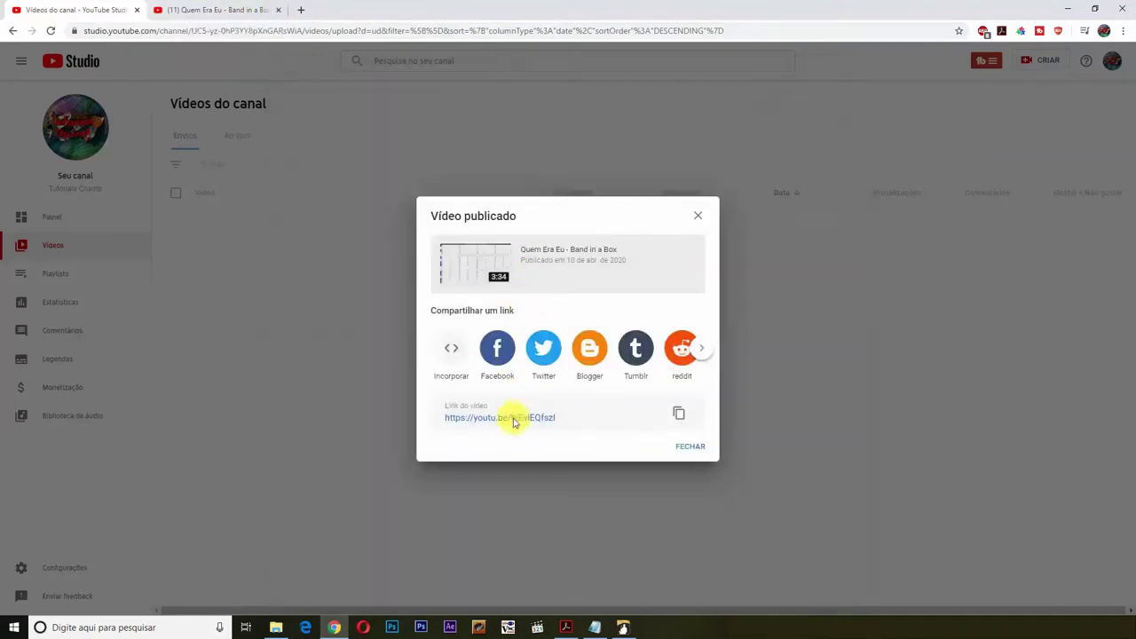
# Open the published video from its link, watch it in full screen, and pause it after leaving full screen.
pyautogui.click(517, 418)
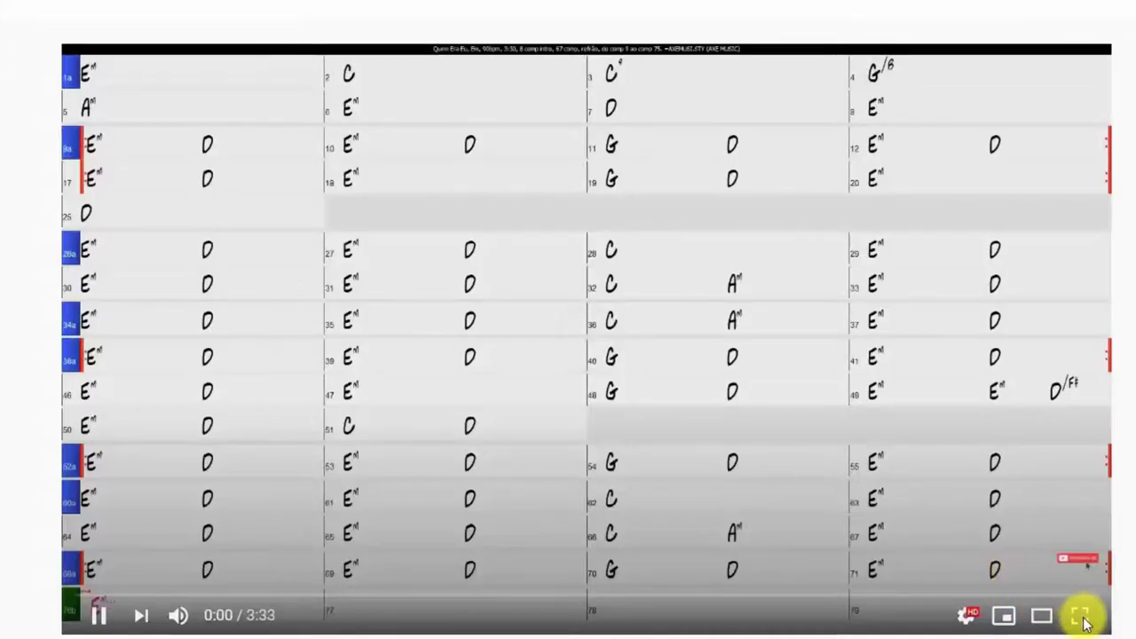
pyautogui.click(1080, 619)
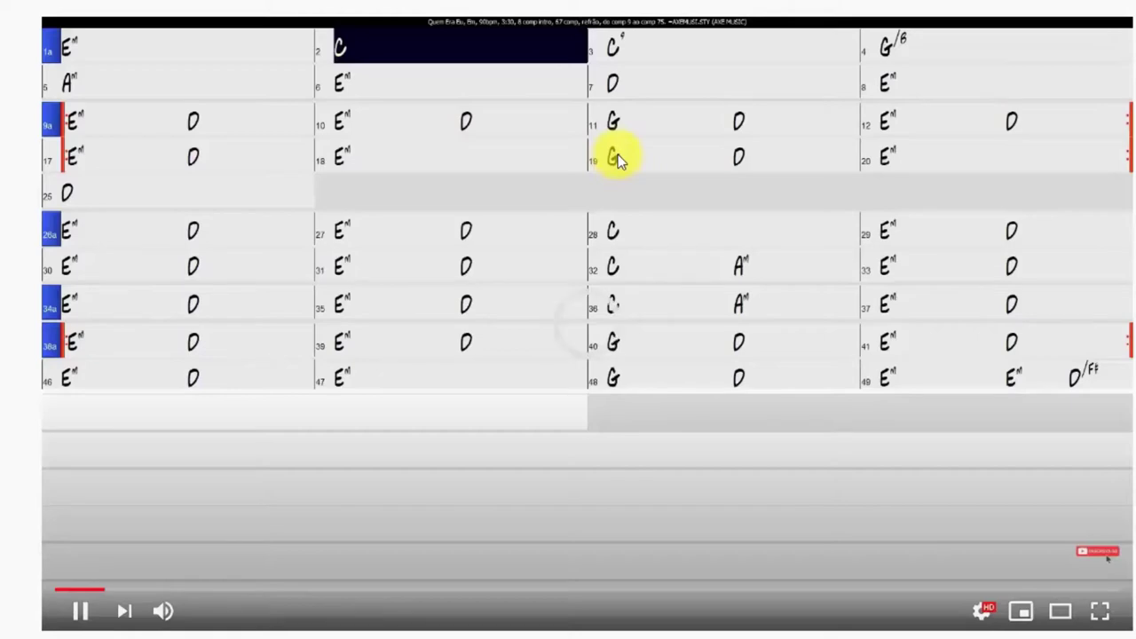
pyautogui.press('Escape')
pyautogui.press('space')
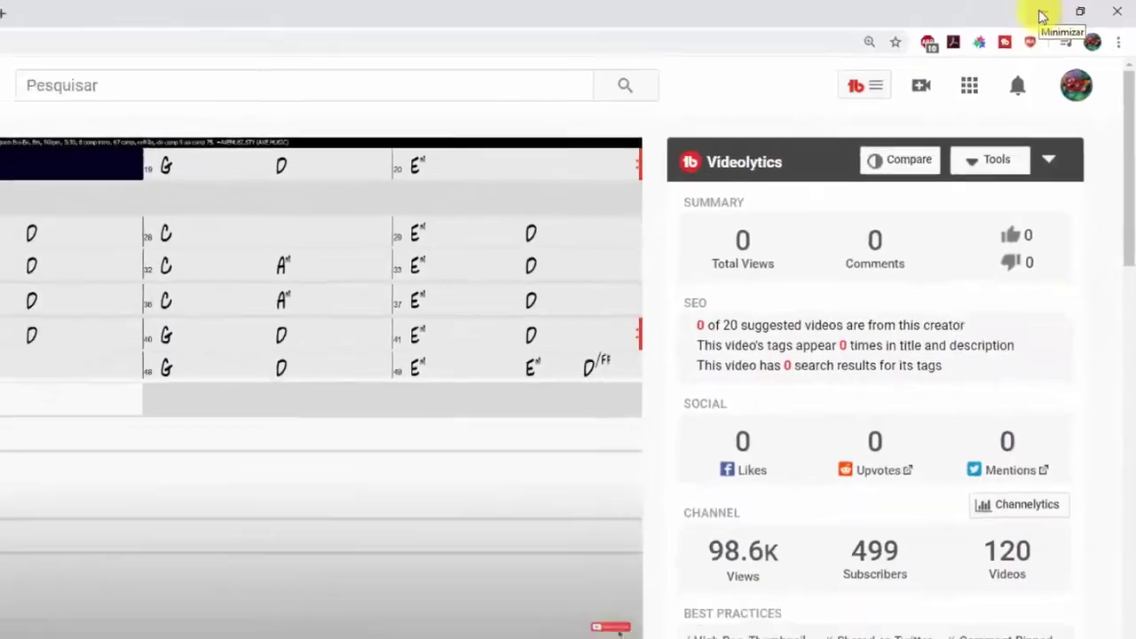
# Switch back to Band-in-a-Box by minimizing the browser and file explorer windows, and close the Criar Vídeo da Notação dialog.
pyautogui.click(1021, 16)
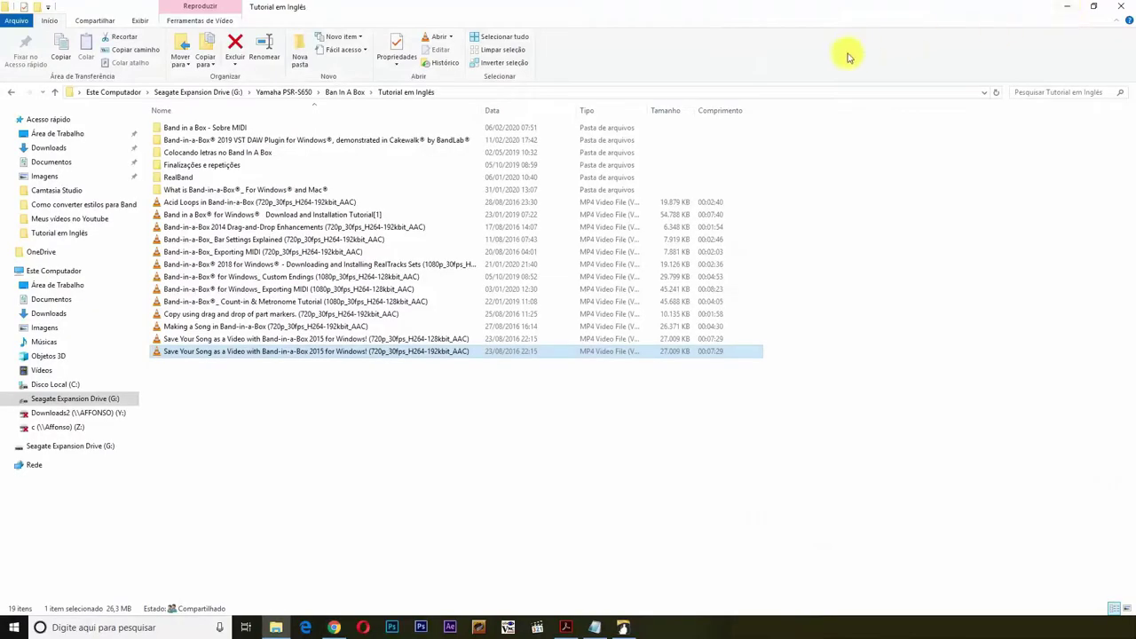
pyautogui.click(1067, 6)
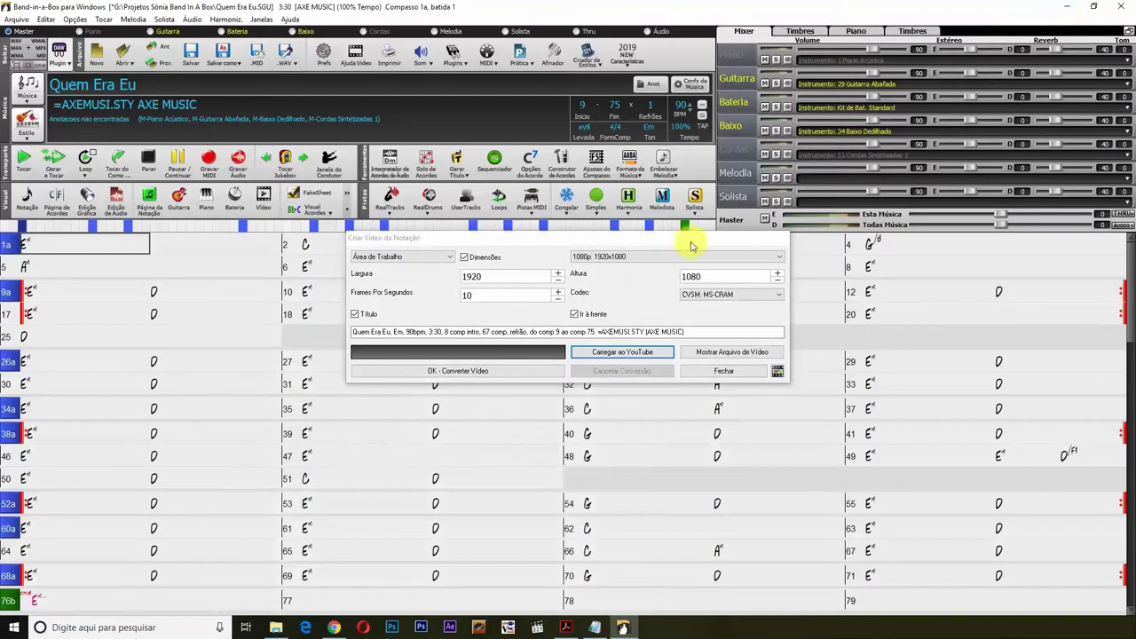
pyautogui.click(724, 371)
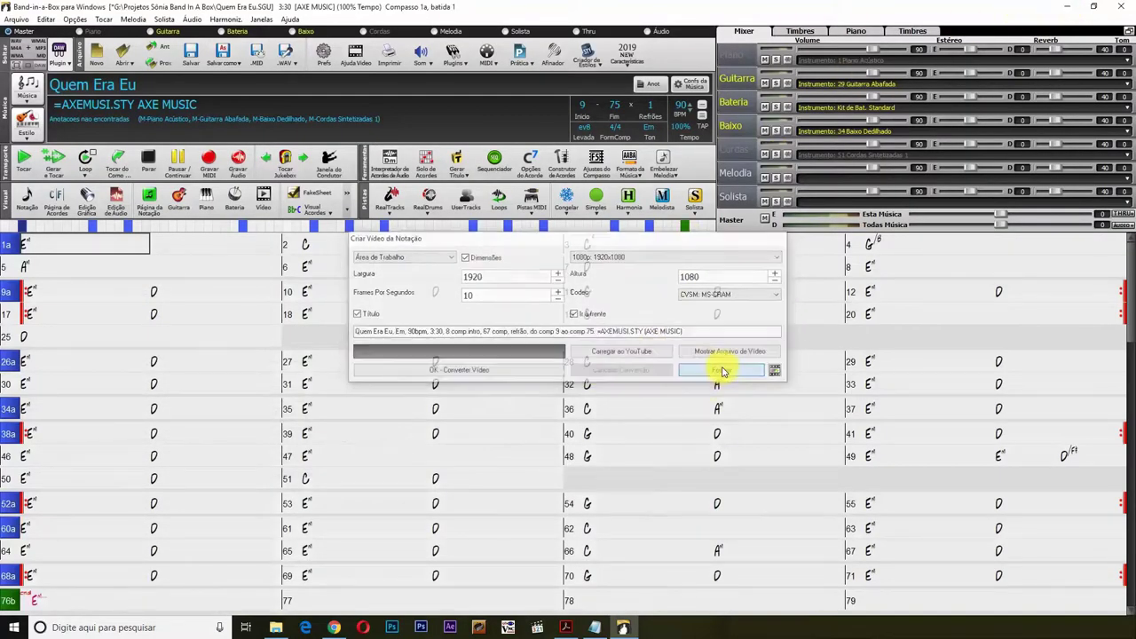